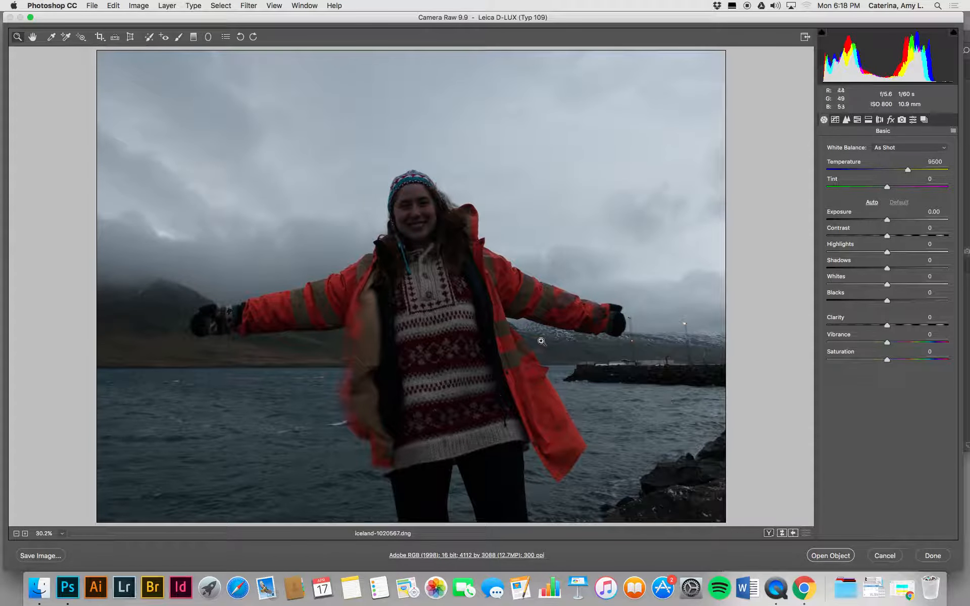
Step: Set the basic tones of the photo to Highlights -36, Shadows +44, Whites +59 and Blacks +2
left_click_drag(939, 70, 941, 69)
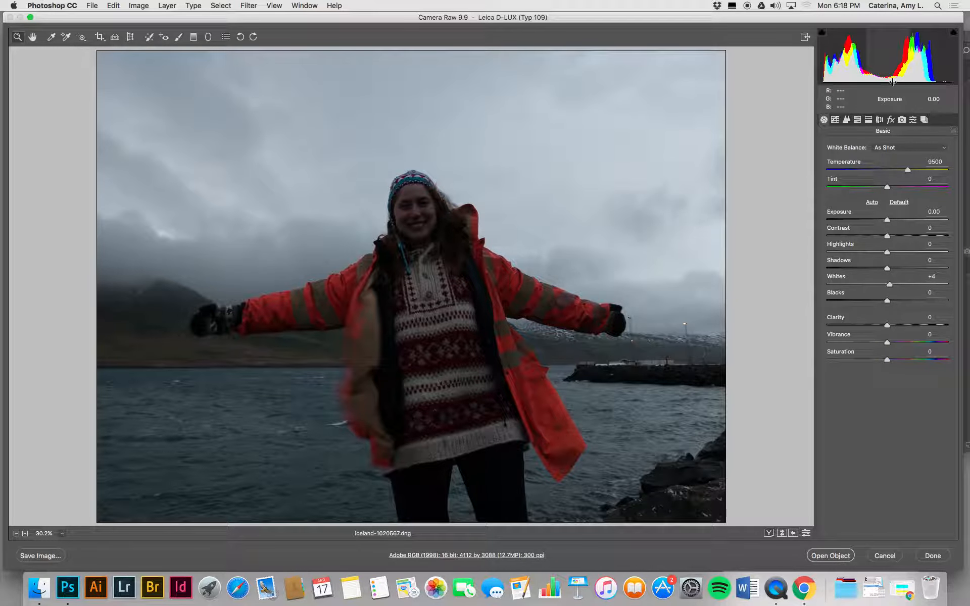
left_click_drag(887, 301, 922, 283)
left_click_drag(890, 251, 915, 269)
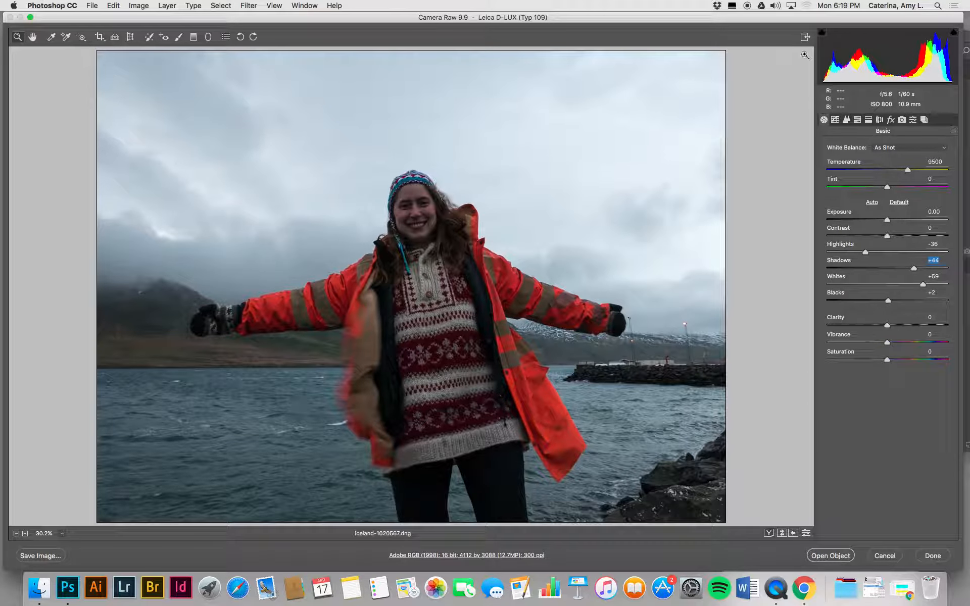
Step: Try the Auto white balance preset on the photo
left_click(891, 149)
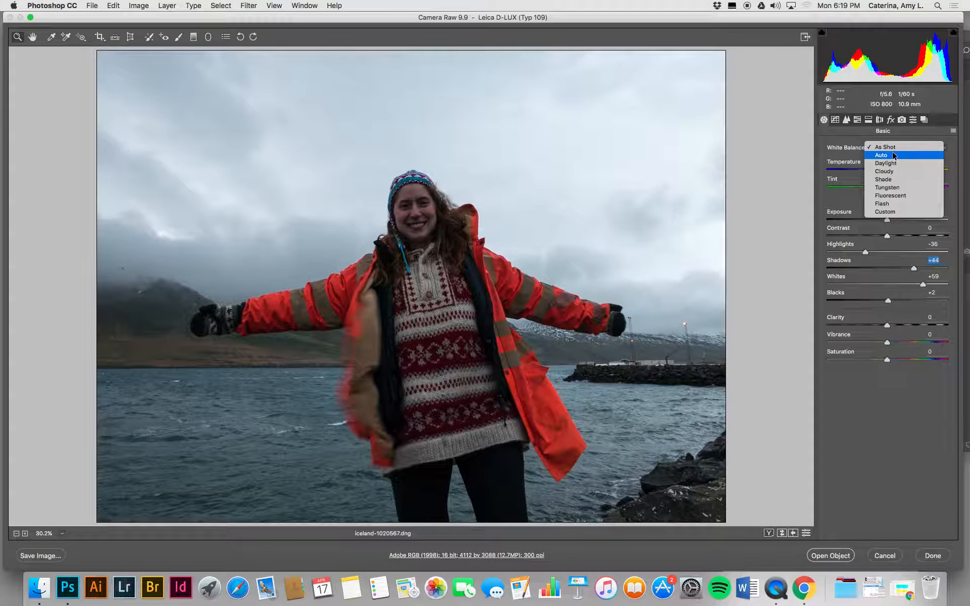
left_click(888, 155)
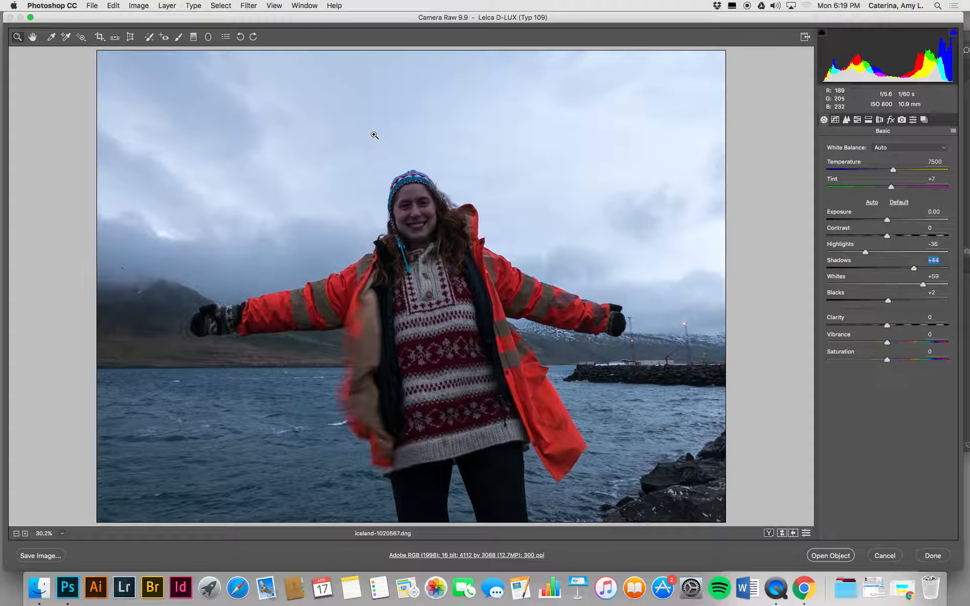
Step: Sample the white balance from the rocks and the sweater, and fine-tune it to Temperature 9900 and Tint 0
key("i")
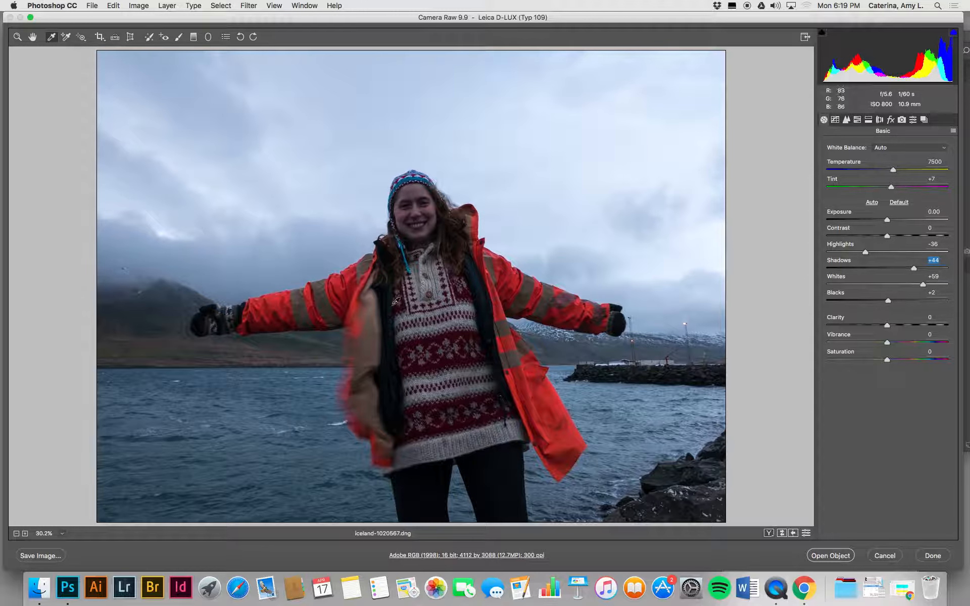
left_click(680, 475)
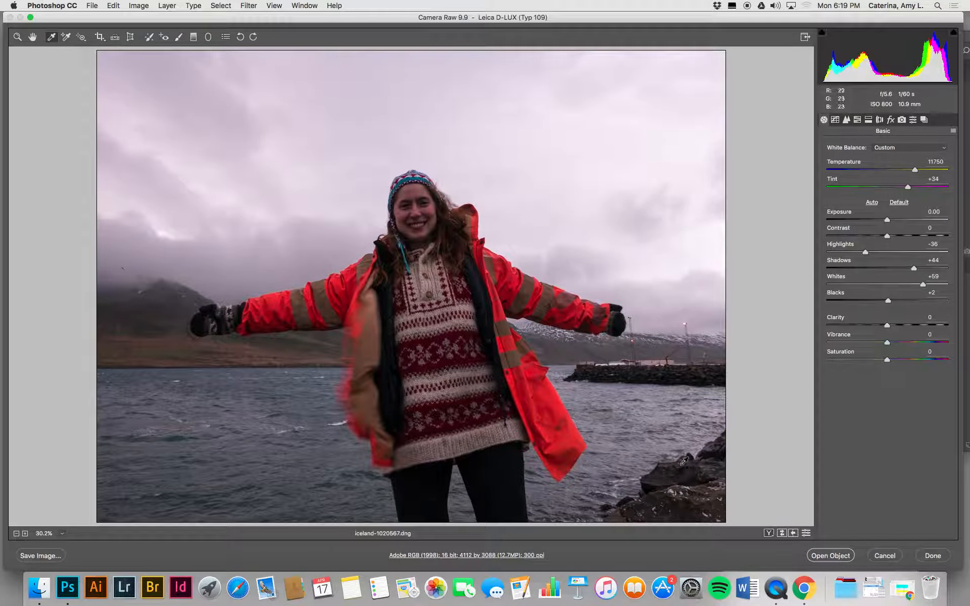
left_click(681, 498)
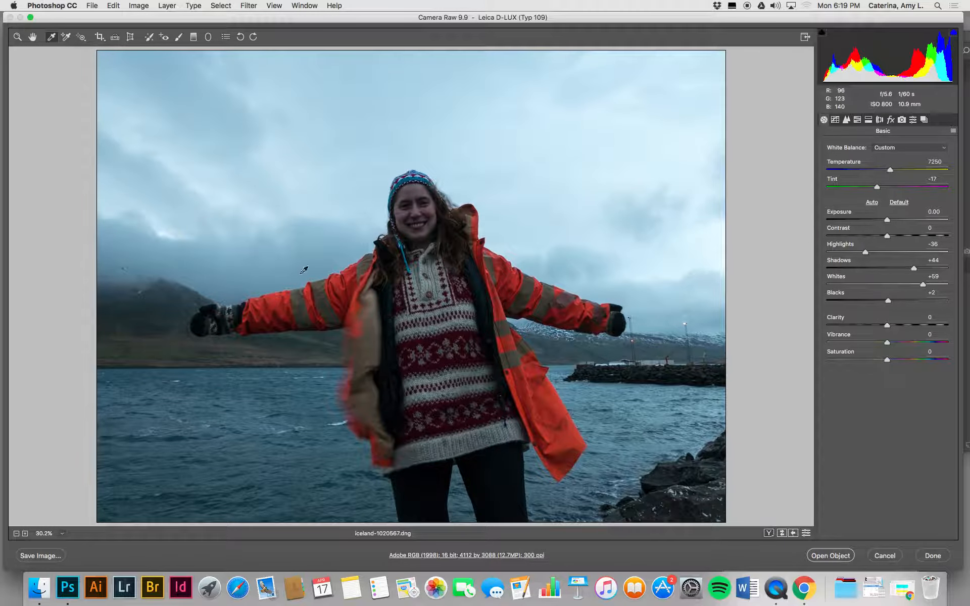
left_click(433, 281)
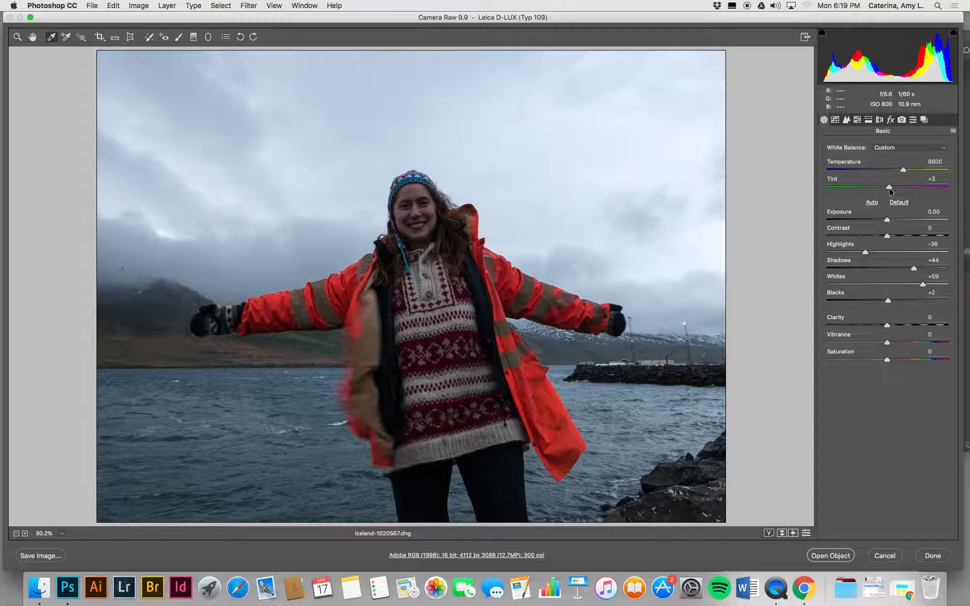
left_click_drag(889, 188, 910, 170)
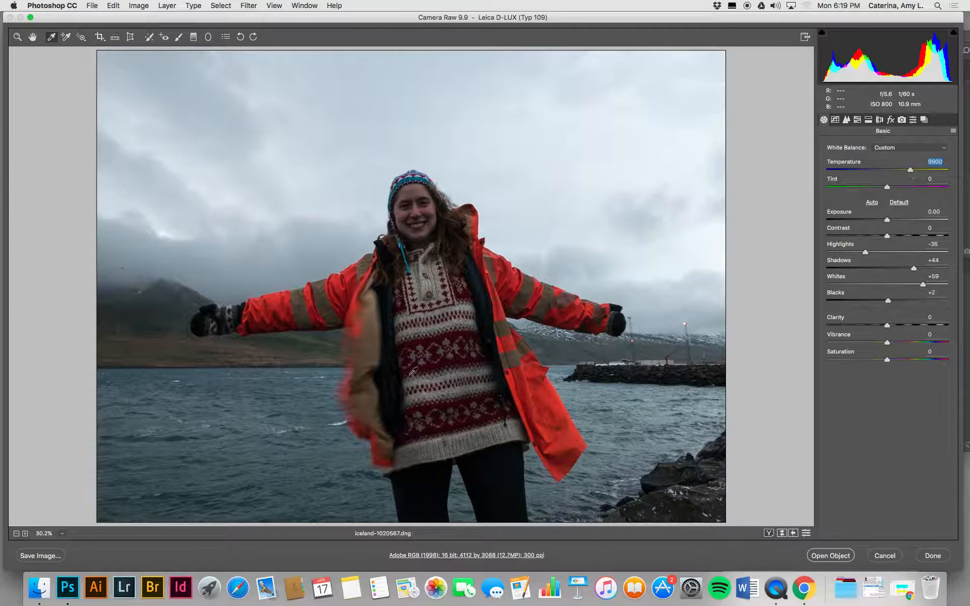
left_click(835, 120)
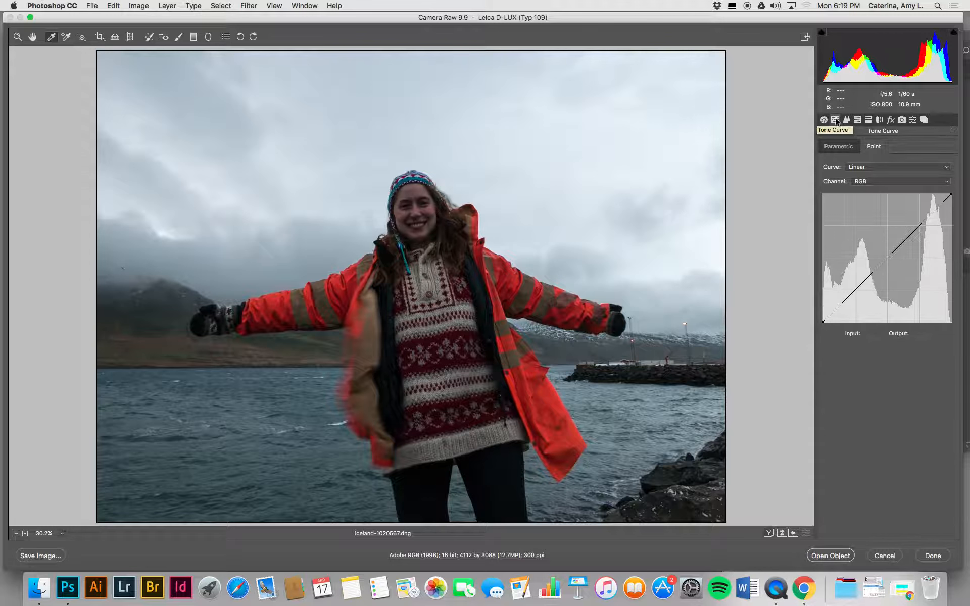
left_click(838, 147)
left_click(863, 146)
left_click(829, 148)
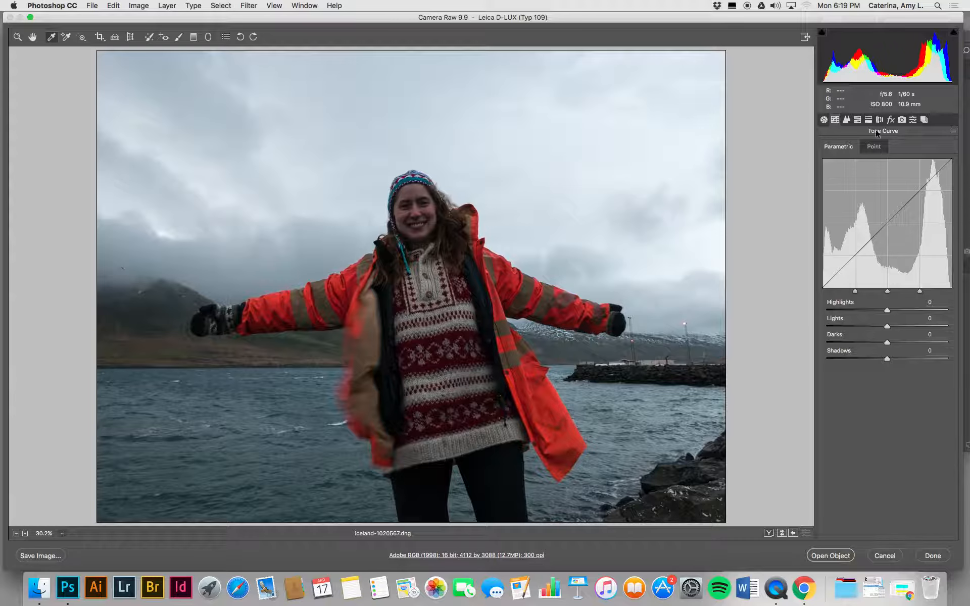
Step: Open the Detail settings and show a side-by-side before/after comparison of the woman's face at 100%
left_click(847, 120)
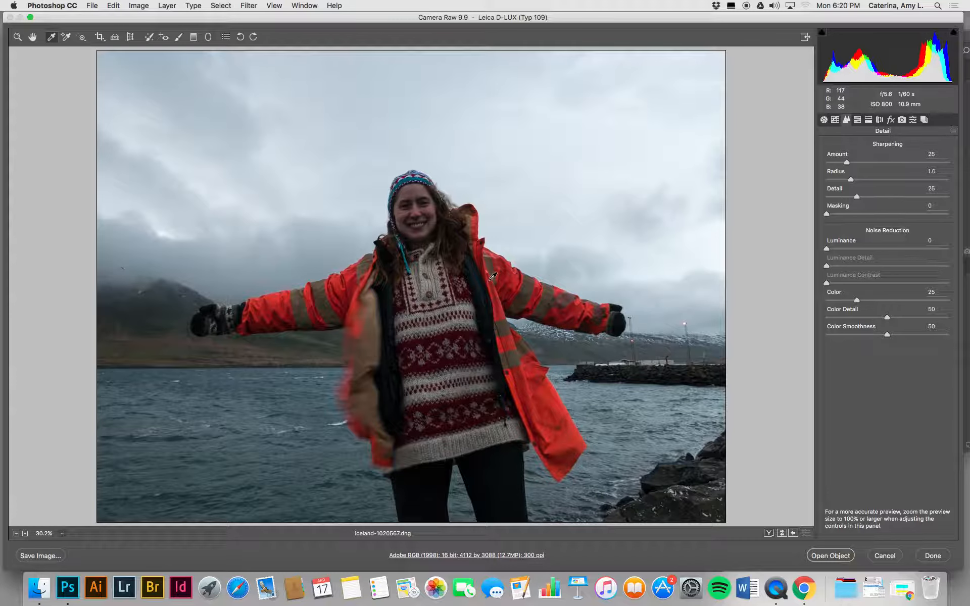
left_click(16, 38)
left_click(387, 360)
left_click(441, 310)
left_click(440, 310)
left_click(439, 308)
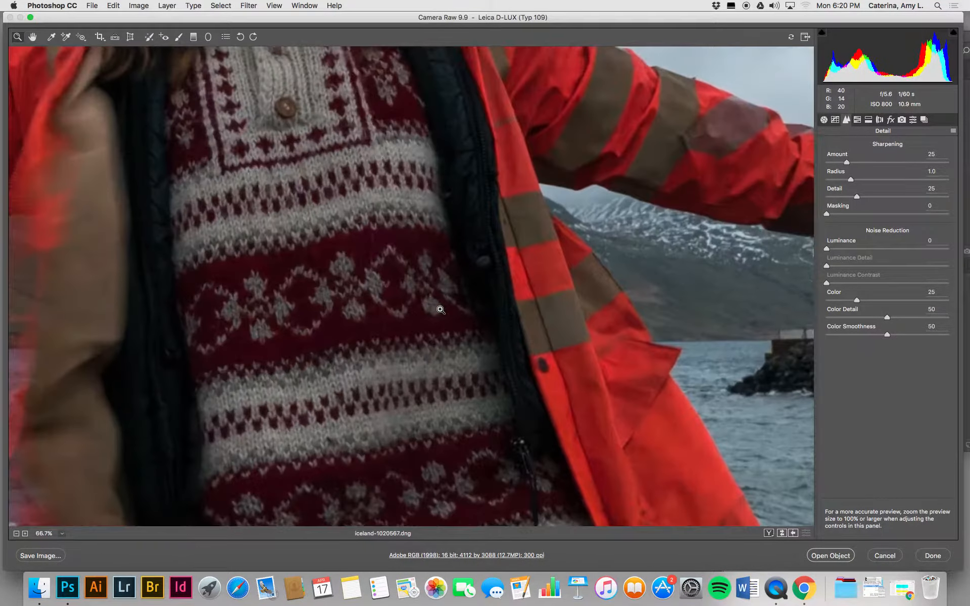
left_click(439, 310)
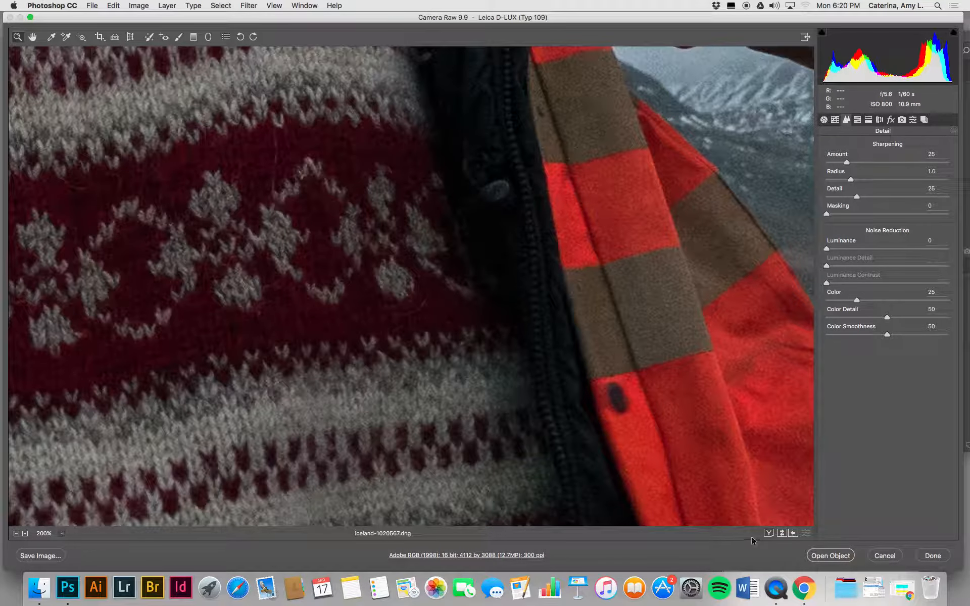
left_click(770, 534)
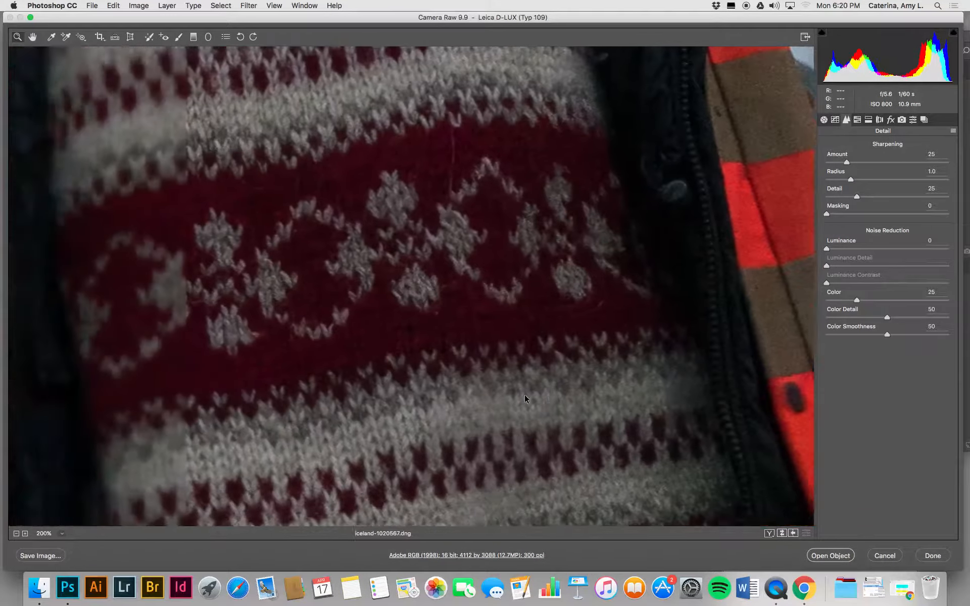
key("super+minus")
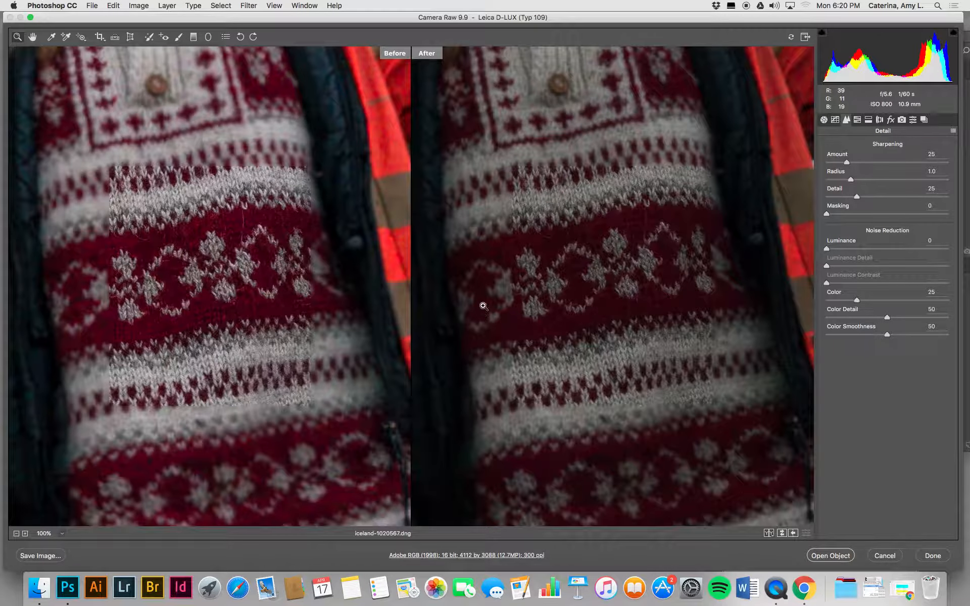
left_click_drag(551, 215, 550, 387)
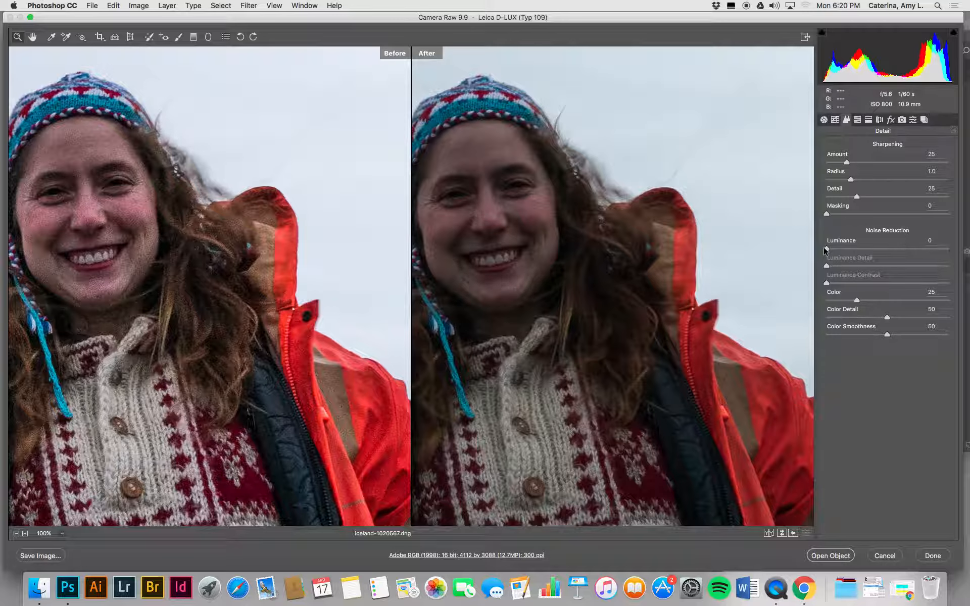
Step: Set the luminance noise reduction to 23 and raise the luminance contrast slightly
left_click_drag(836, 249, 854, 251)
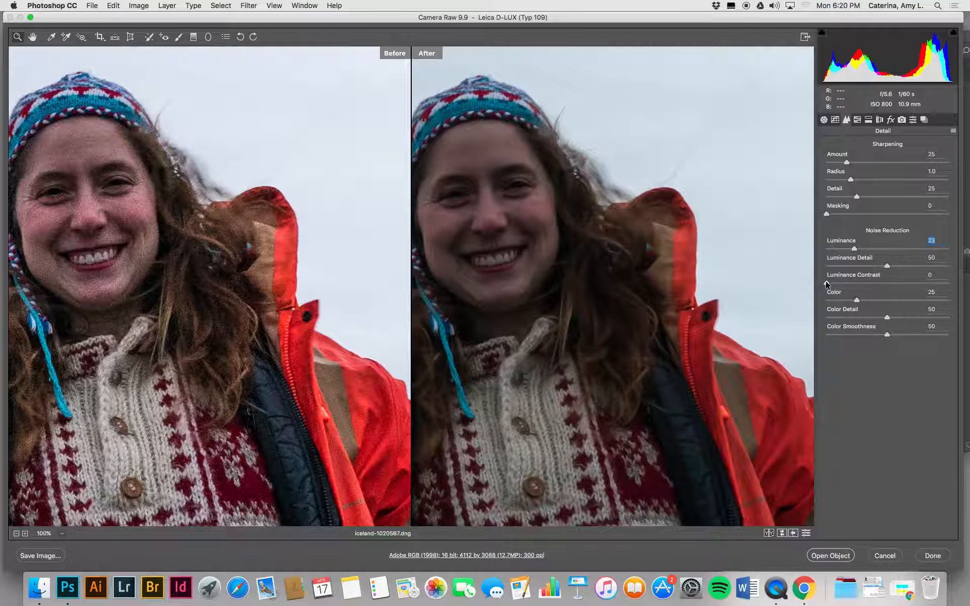
left_click_drag(863, 288, 845, 284)
Step: Shift the Oranges hue slightly towards yellow to adjust the jacket color
left_click(857, 120)
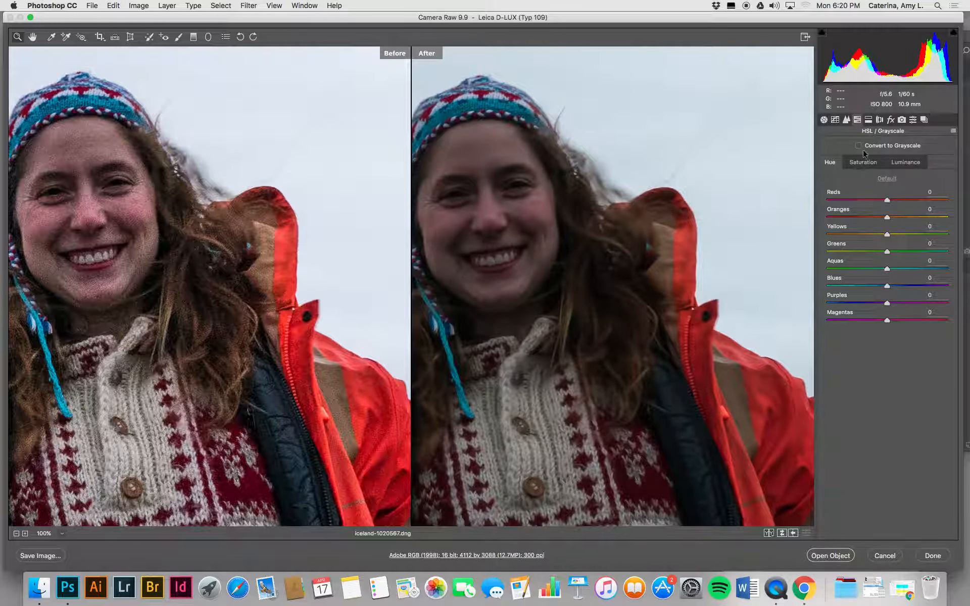
key("super+minus")
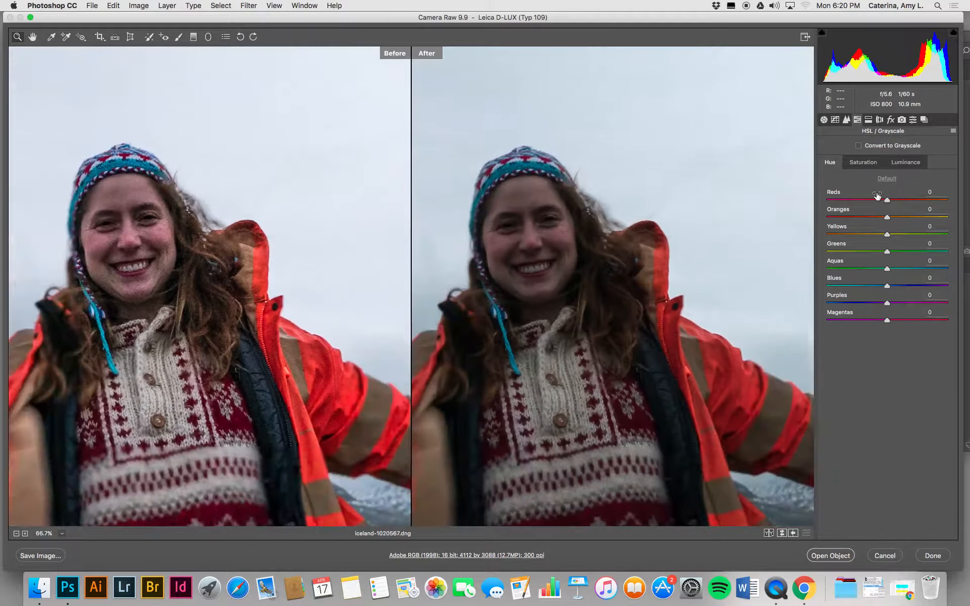
key("super+minus")
key("super+minus")
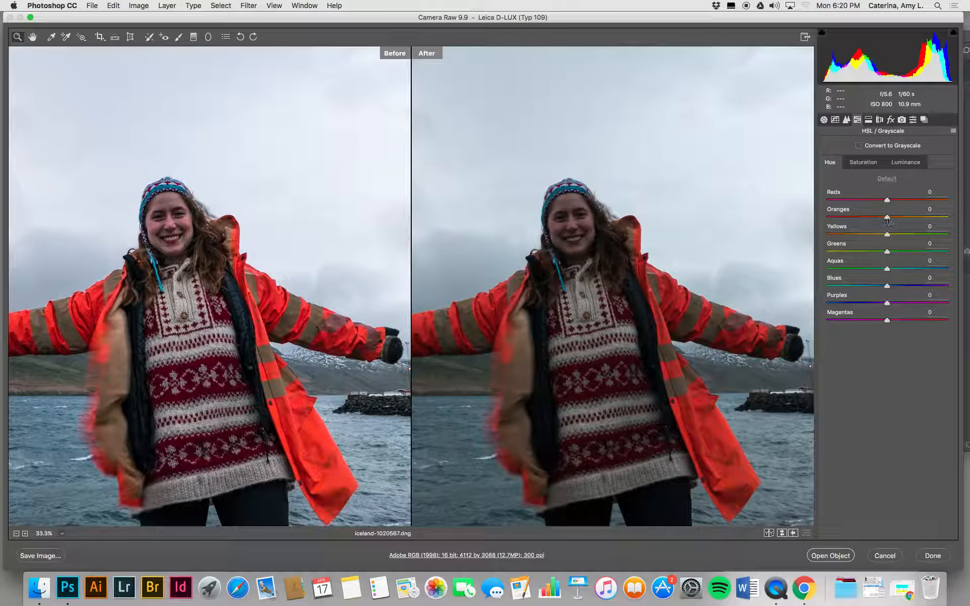
left_click_drag(887, 217, 914, 218)
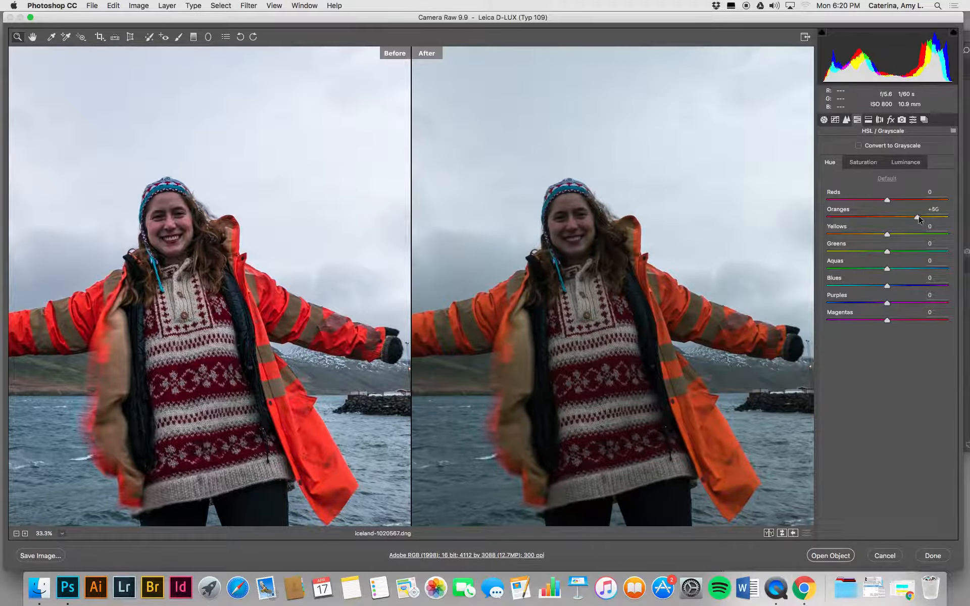
left_click_drag(927, 216, 899, 220)
Step: Turn on chromatic aberration removal and profile corrections, using Leica M as the lens make
left_click(868, 120)
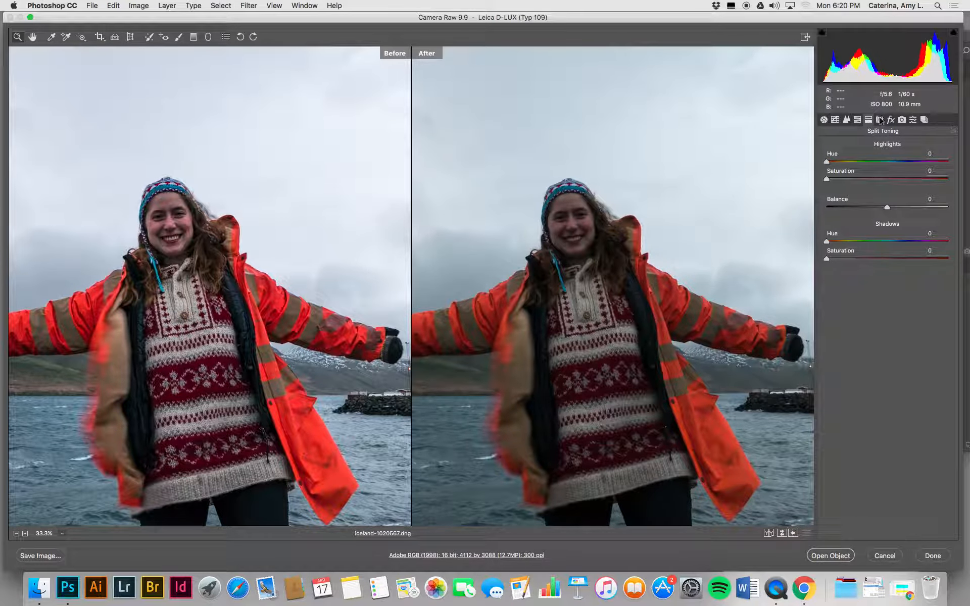
left_click(879, 120)
left_click(833, 147)
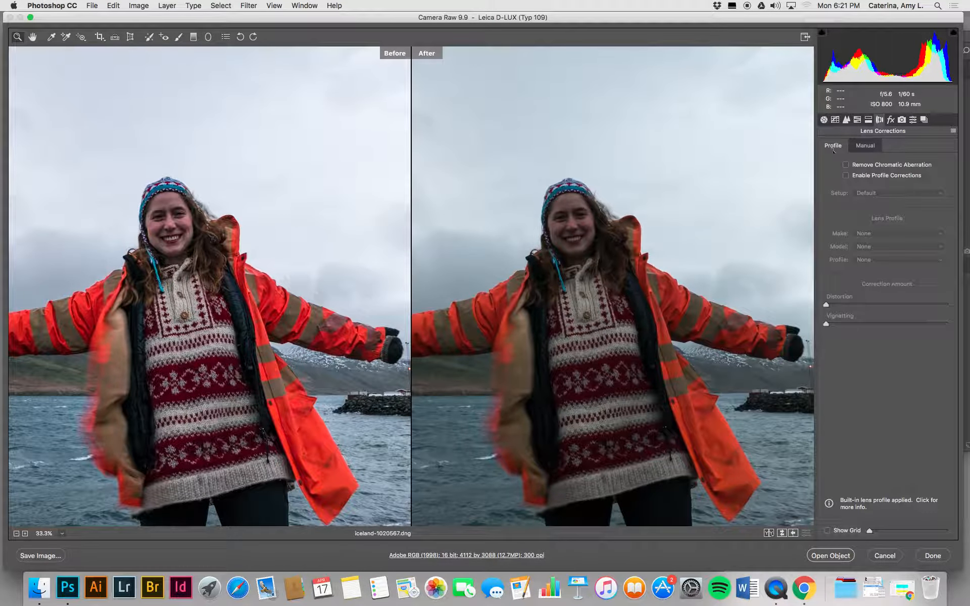
left_click(866, 164)
left_click(868, 174)
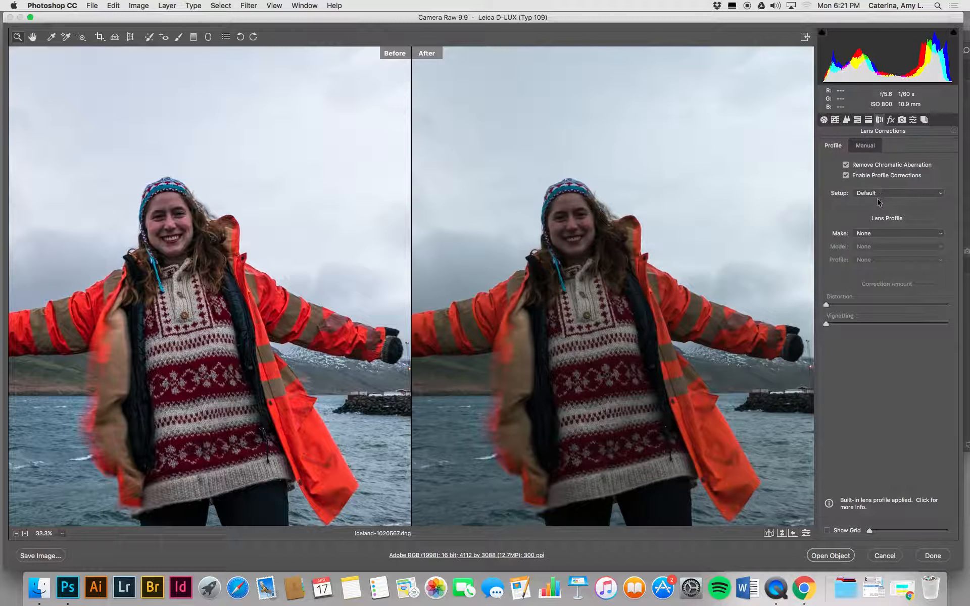
left_click(870, 236)
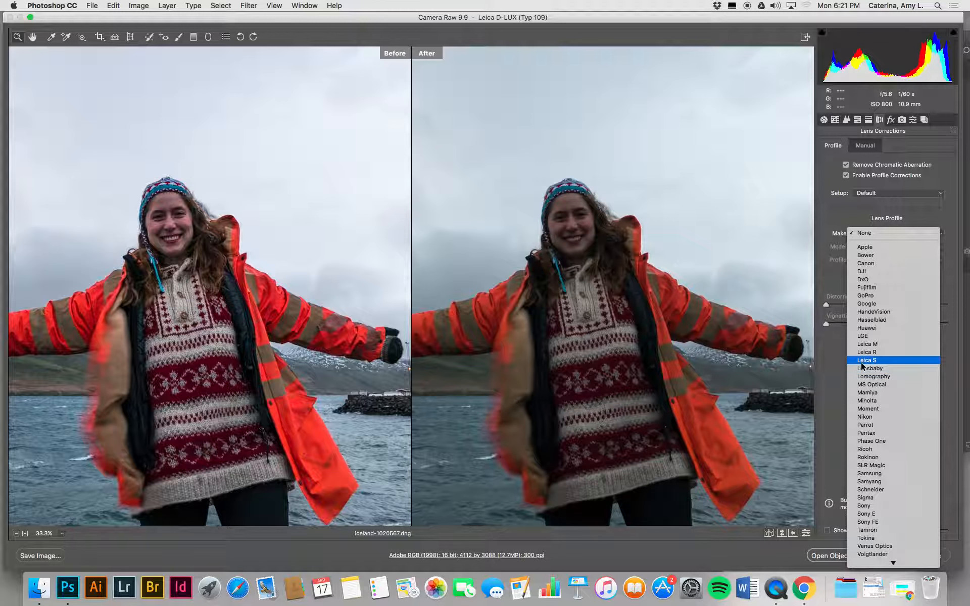
left_click(863, 344)
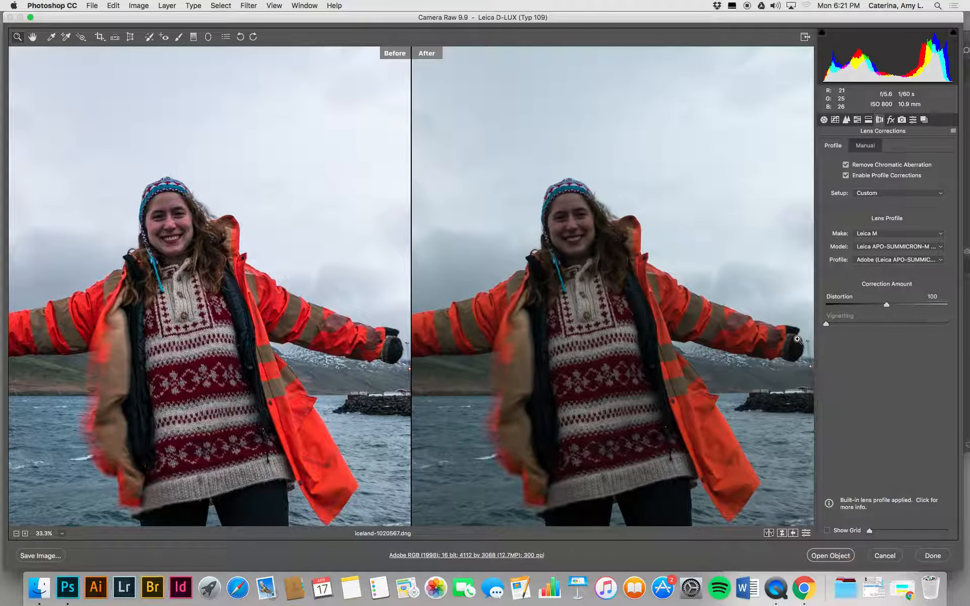
Step: Try the Auto, Level and Vertical Upright corrections on the photo, and apply the Full correction
key("super+minus")
key("super+minus")
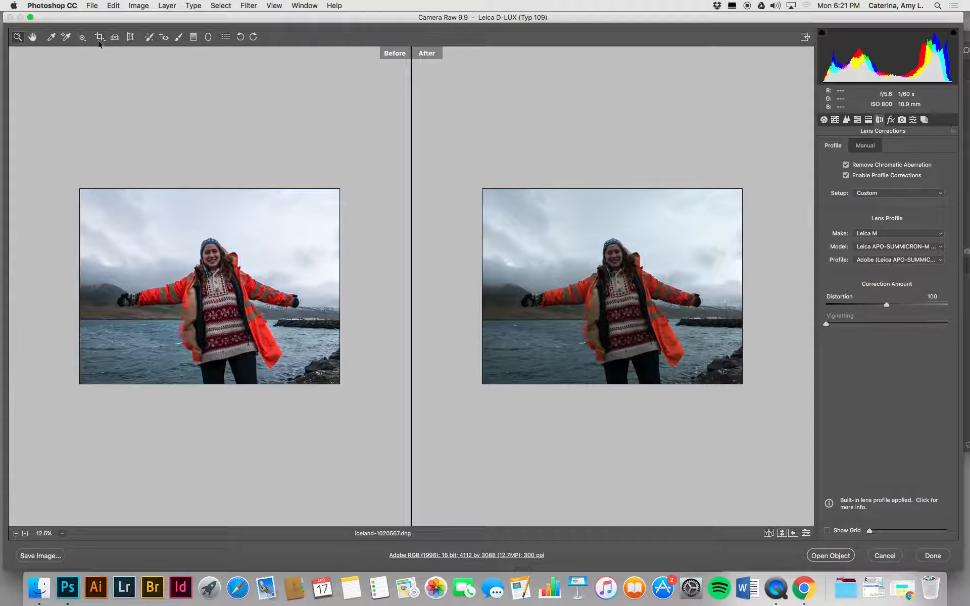
left_click(130, 38)
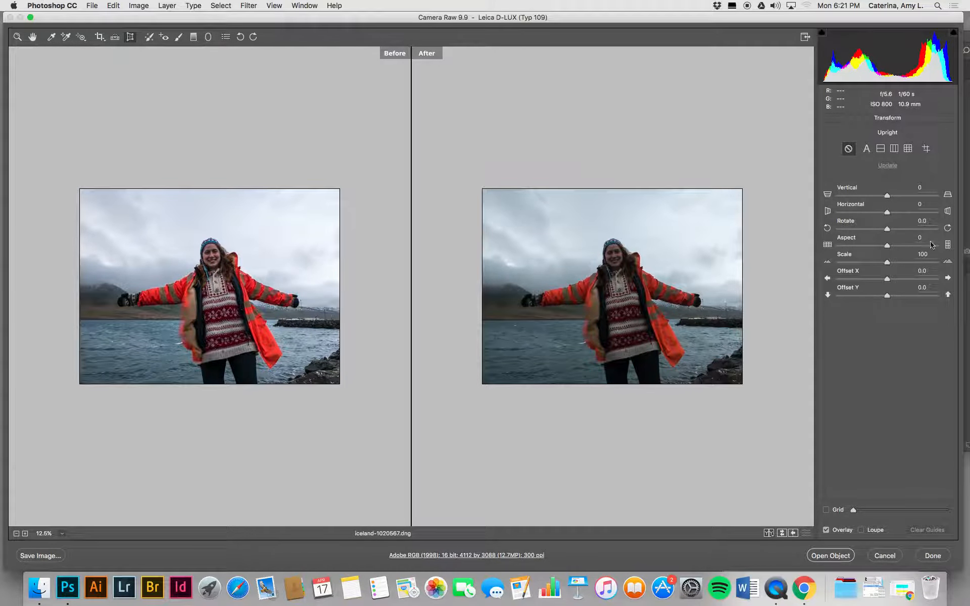
left_click(866, 149)
left_click(879, 150)
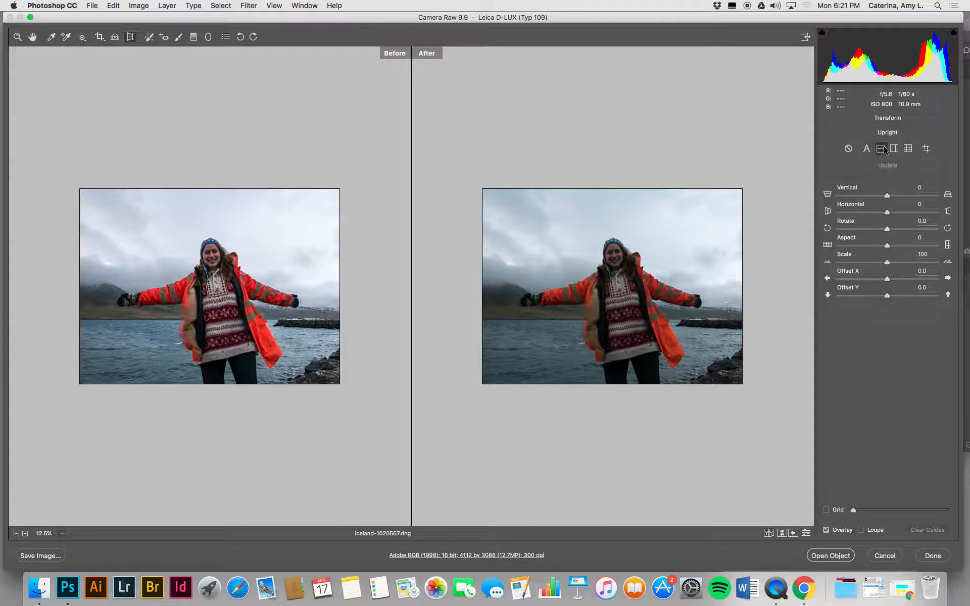
left_click(894, 148)
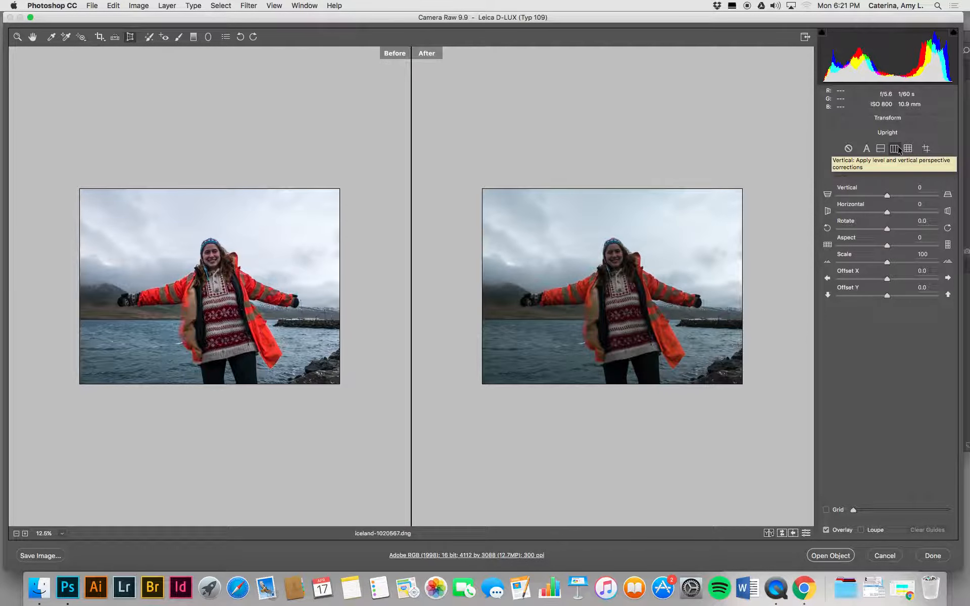
left_click(908, 149)
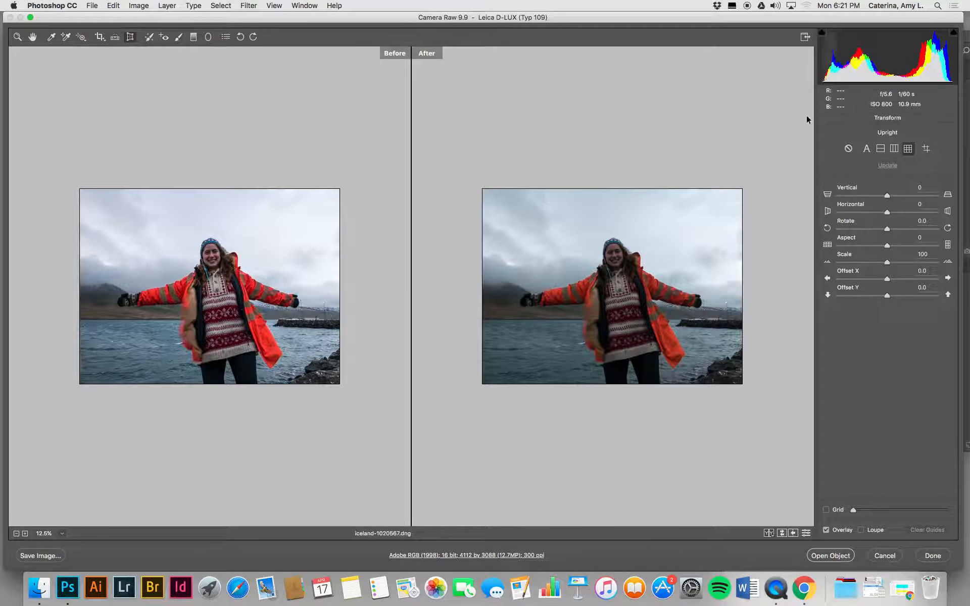
left_click(17, 37)
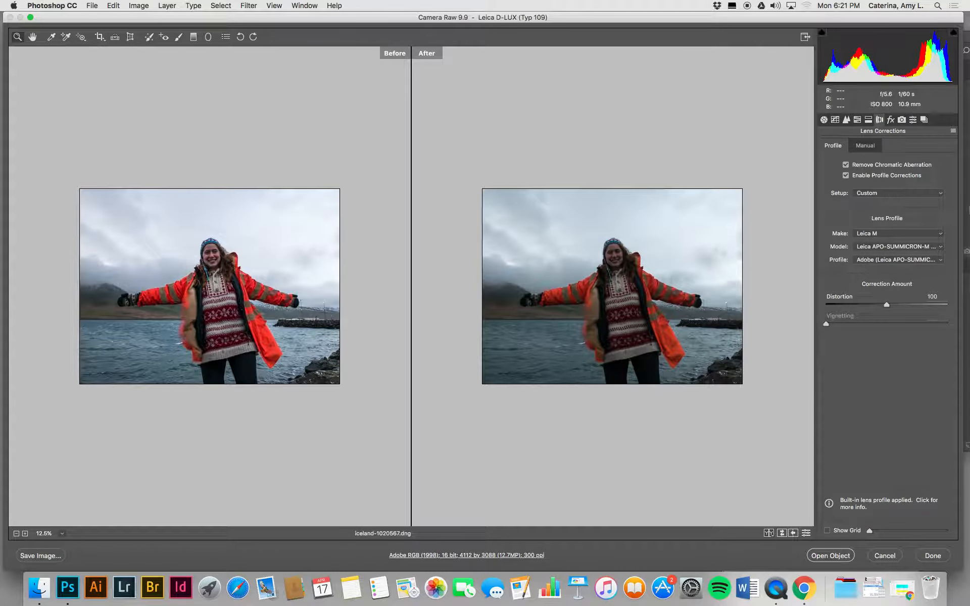
Step: Return to the Basic adjustments and set Highlights to +16
left_click(824, 120)
key("super+equal")
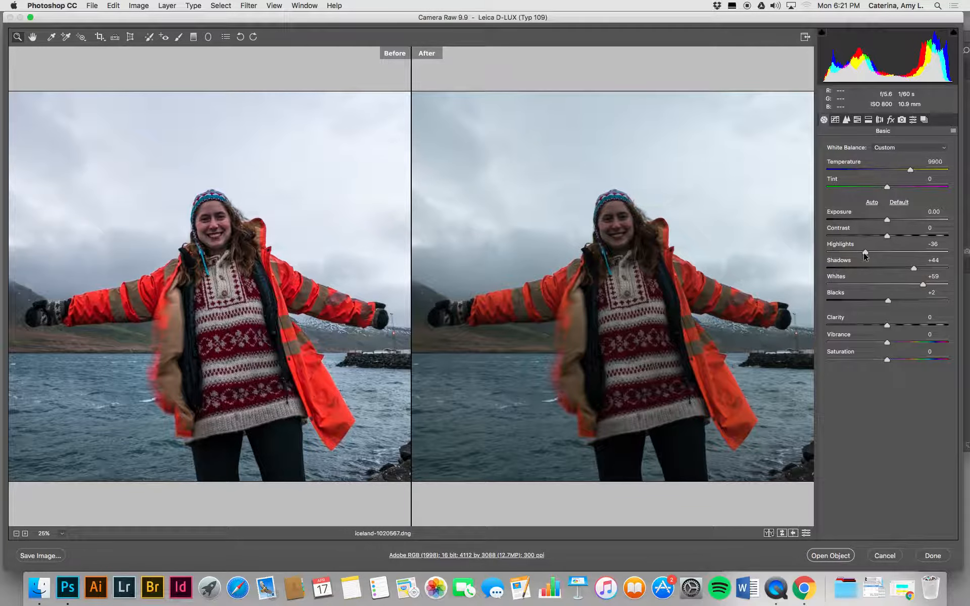
left_click_drag(865, 254, 895, 253)
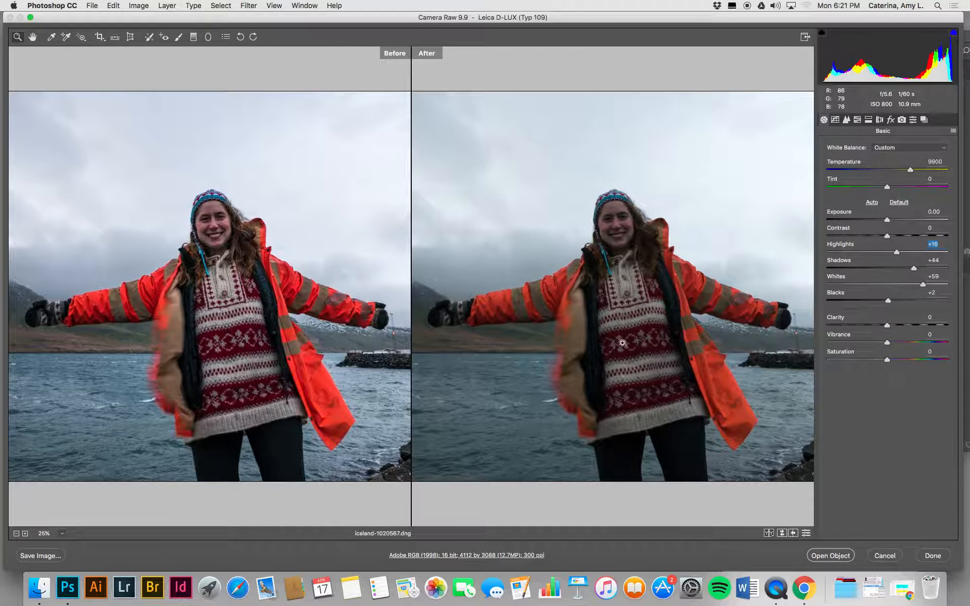
Step: Set the portrait's Exposure to +0.20 and Highlights to +12
left_click_drag(887, 220, 887, 219)
left_click_drag(888, 219, 890, 219)
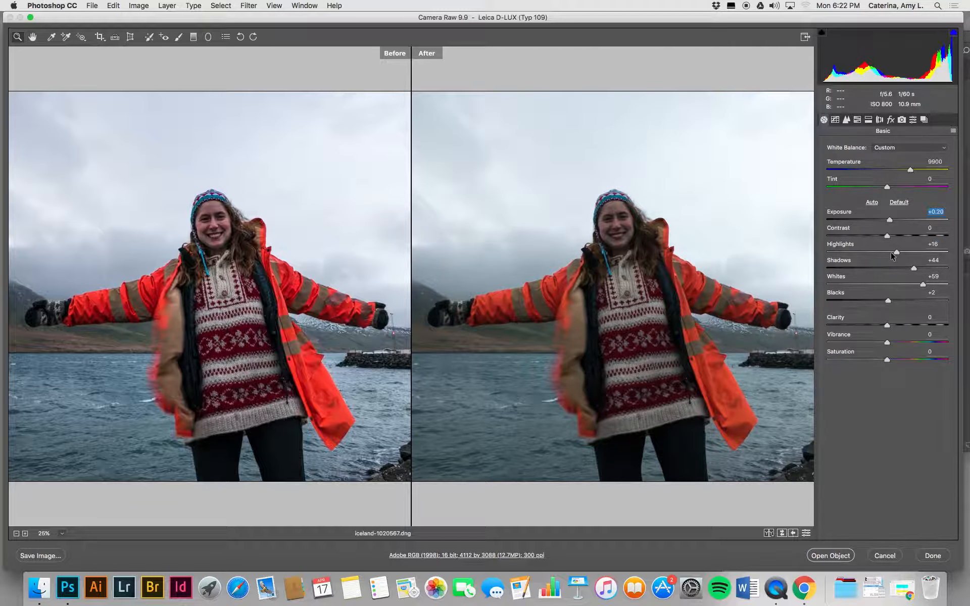
left_click_drag(897, 253, 894, 254)
Step: Turn off opening in Photoshop as Smart Objects in the Workflow Options
left_click(506, 556)
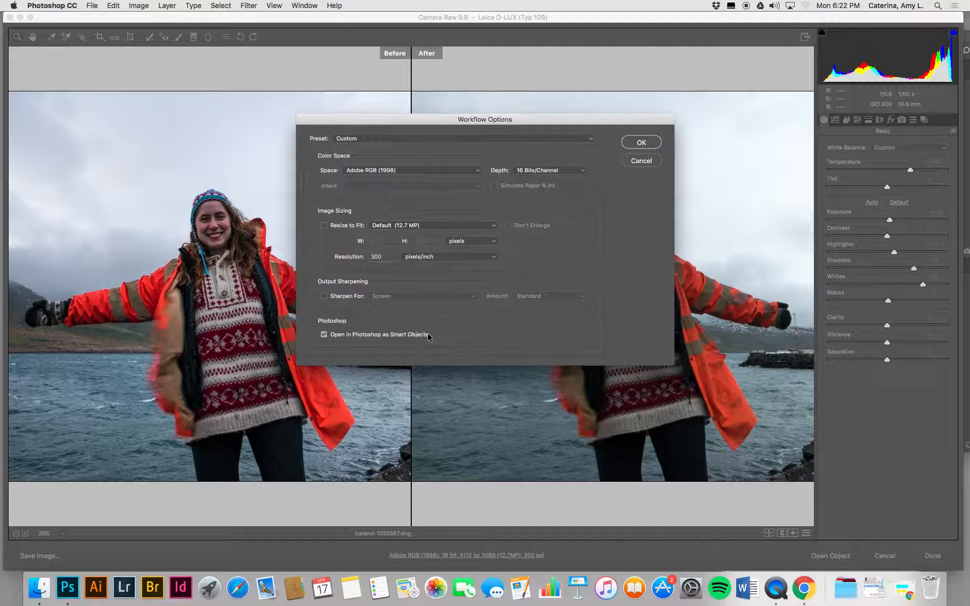
left_click(359, 336)
left_click(633, 147)
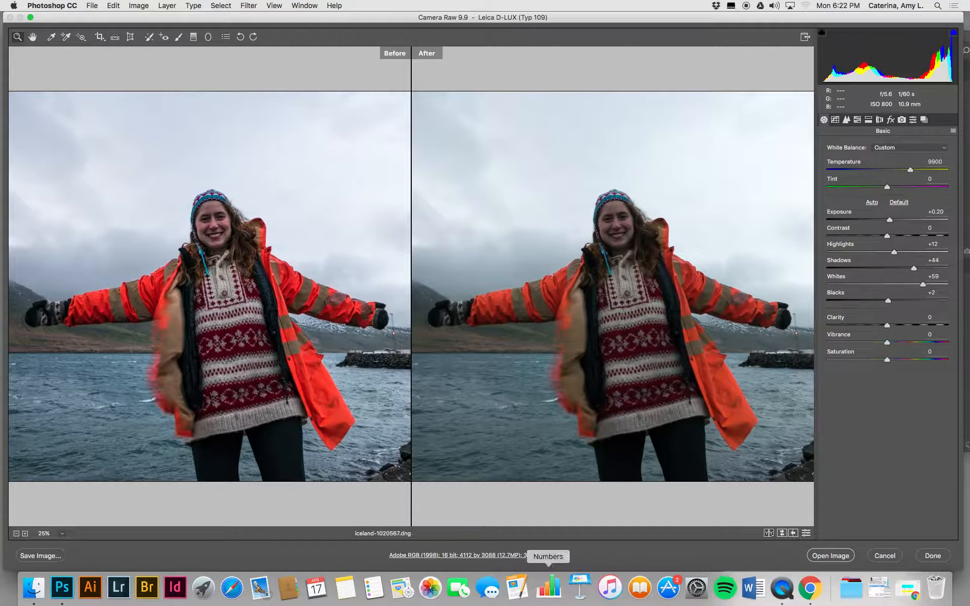
Step: Re-enable opening in Photoshop as Smart Objects in the Workflow Options and open the portrait as a smart object
left_click(512, 556)
left_click(397, 335)
left_click(645, 143)
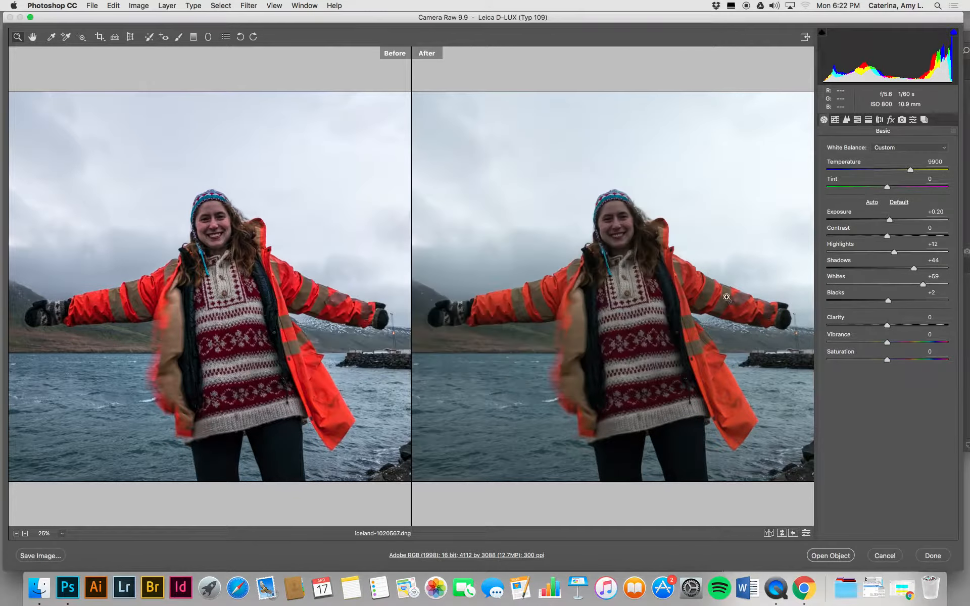
left_click(831, 556)
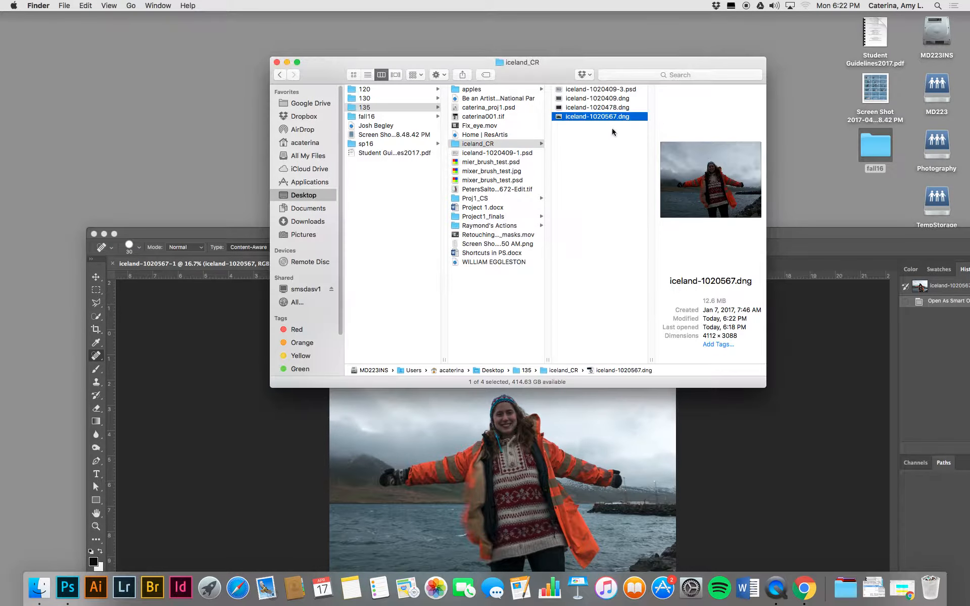
Step: Open the raw file iceland-1020478.dng, cancel it, and open iceland-1020409.dng instead
double_click(598, 108)
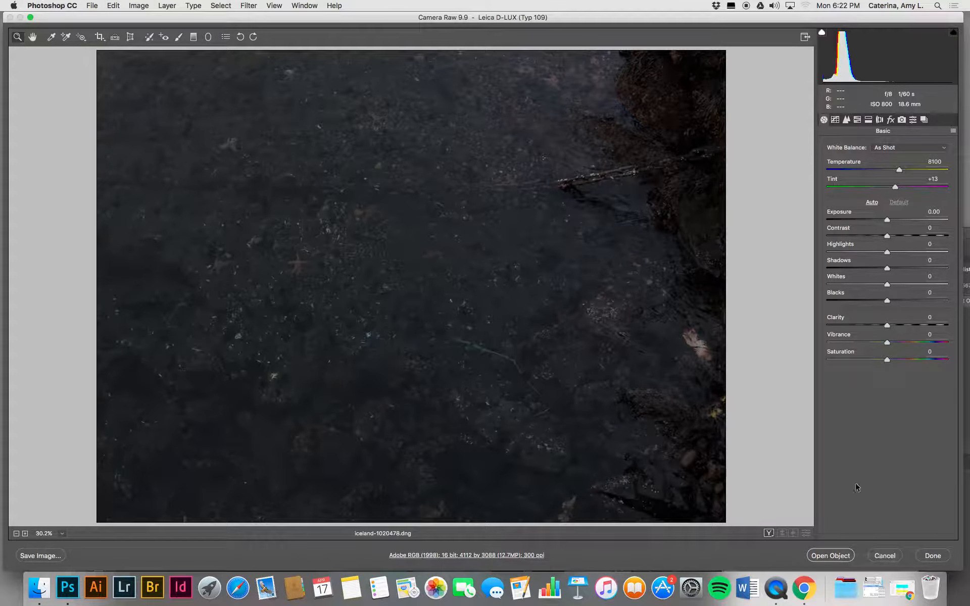
left_click(884, 556)
double_click(597, 98)
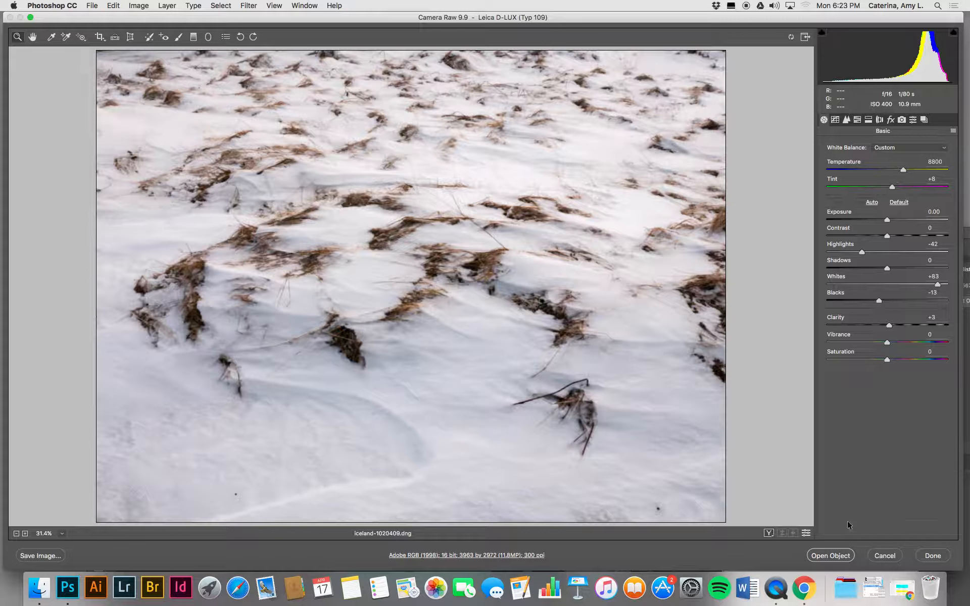
Step: Disable opening in Photoshop as Smart Objects in the Workflow Options for the snow photo
left_click(467, 555)
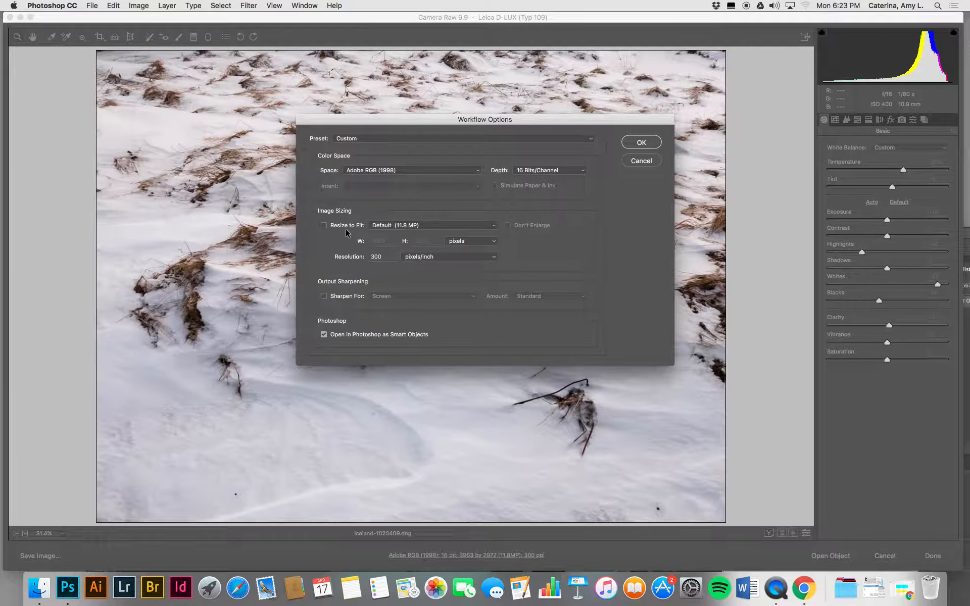
left_click(323, 334)
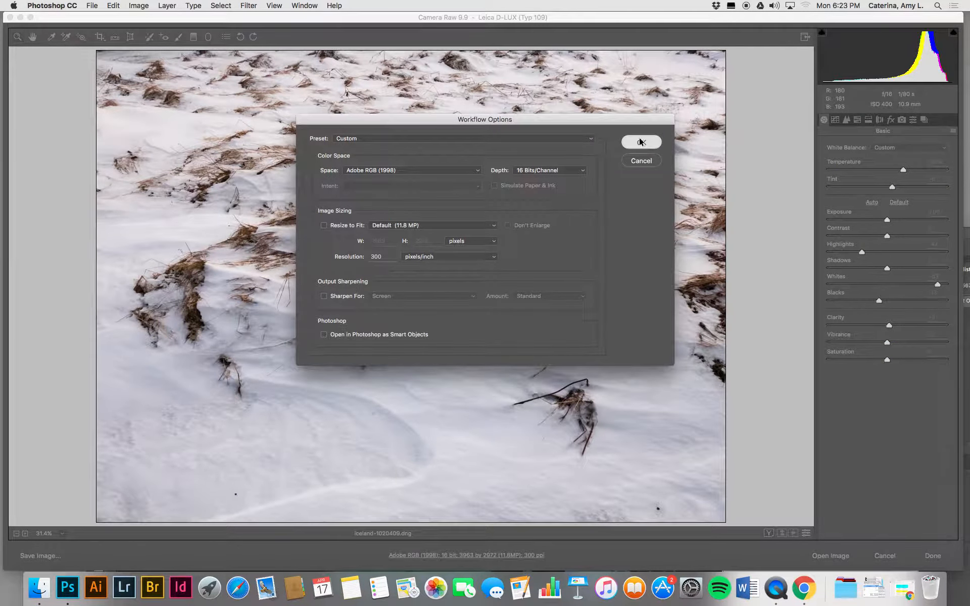
left_click(641, 142)
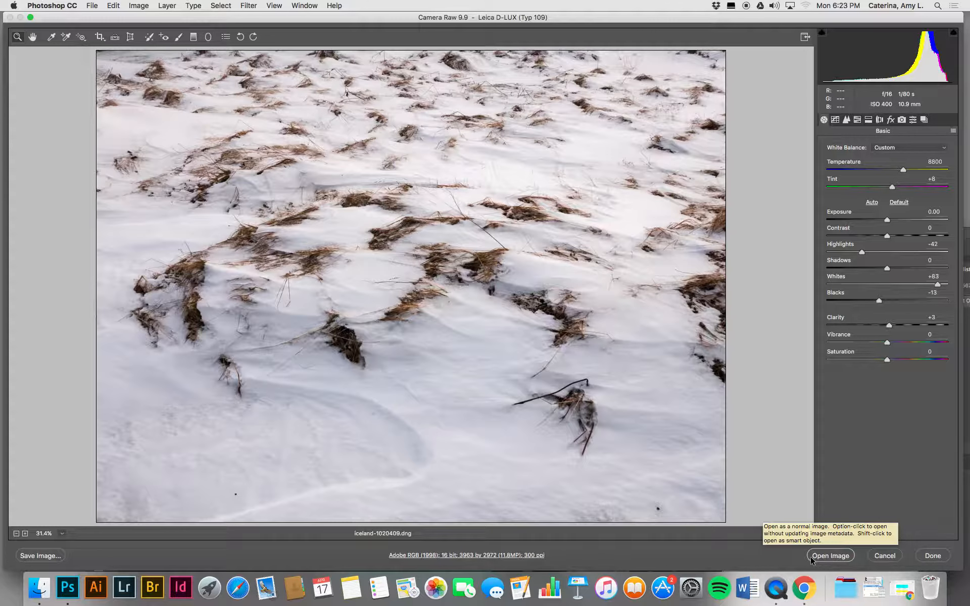
Step: Override the normal-image setting to open the snow photo as a smart object, and move the document window up into full view
key("shift")
left_click(842, 557, "shift")
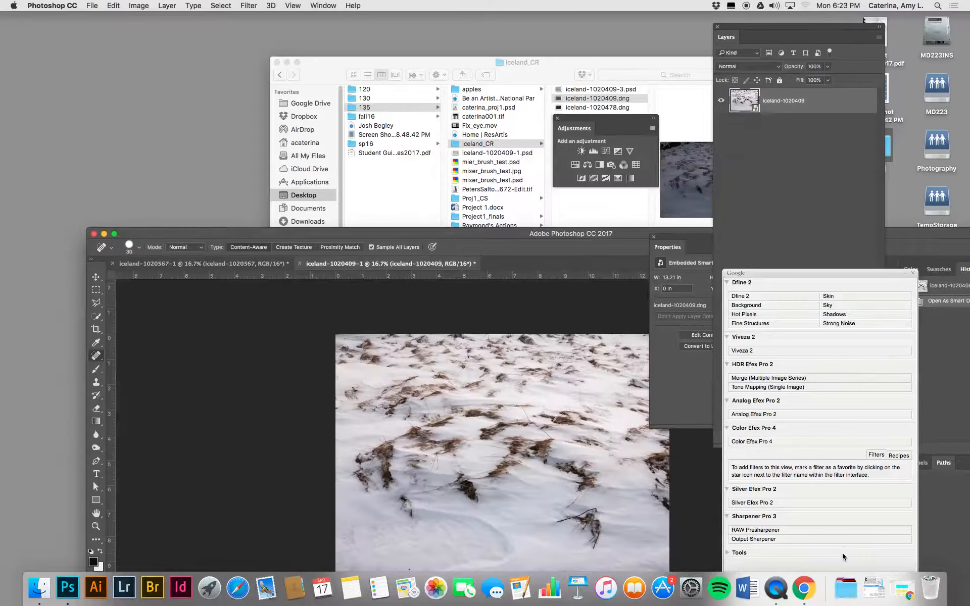
left_click_drag(466, 233, 422, 9)
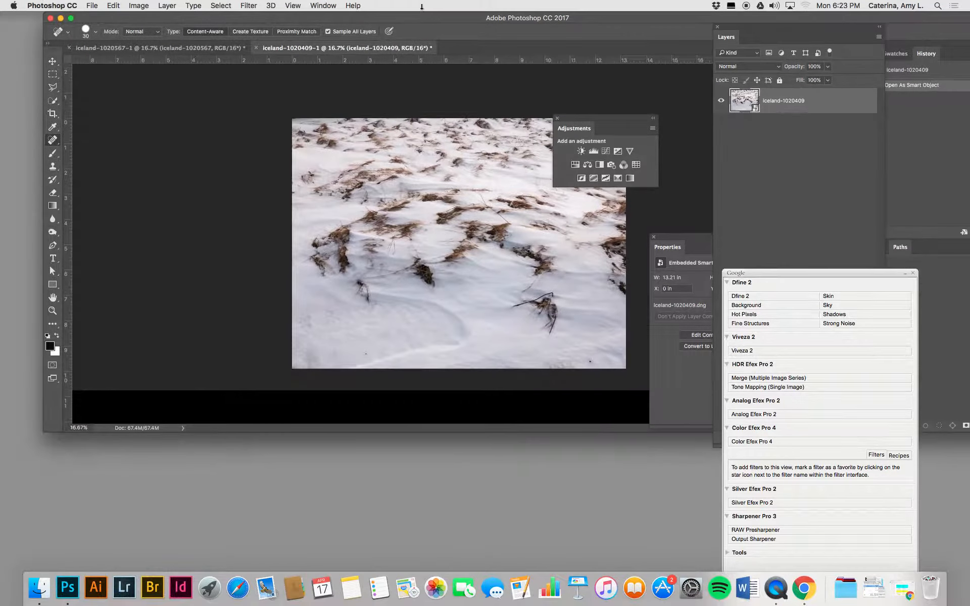